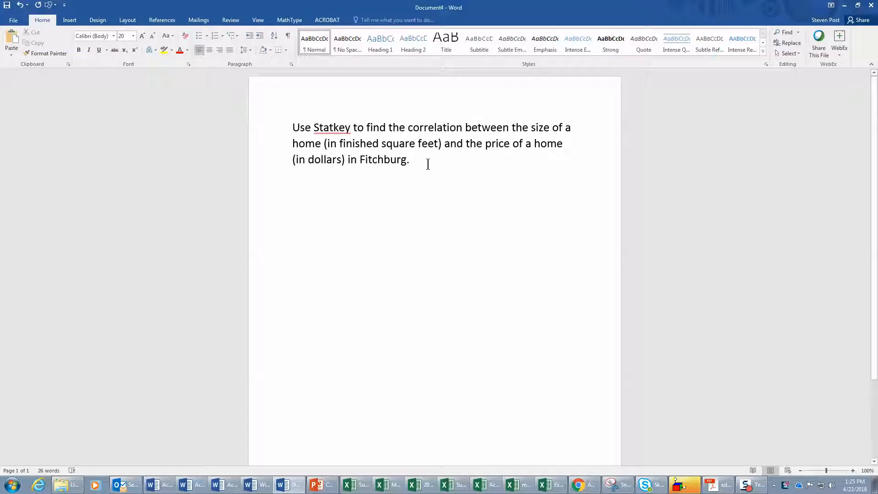
- Add the sentence "Find the equation for the least squares regression line." at the end of the paragraph
{"action": "type", "text": "Find th"}
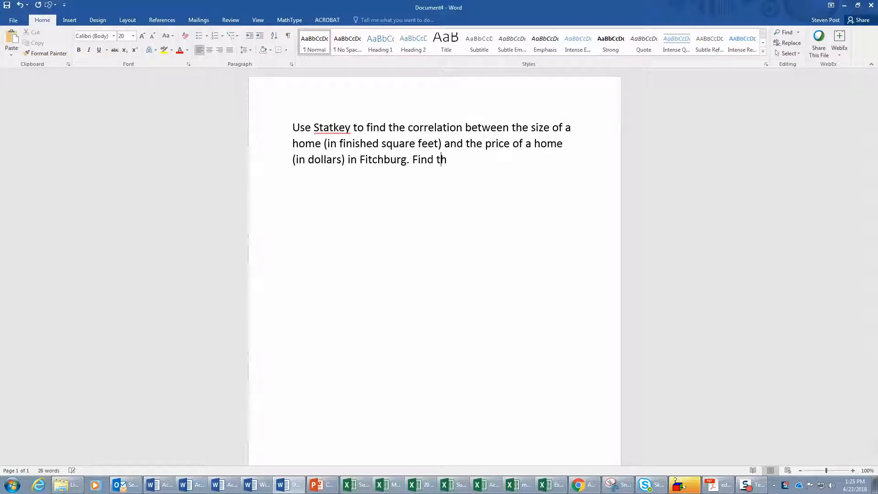
{"action": "type", "text": "e equation for t"}
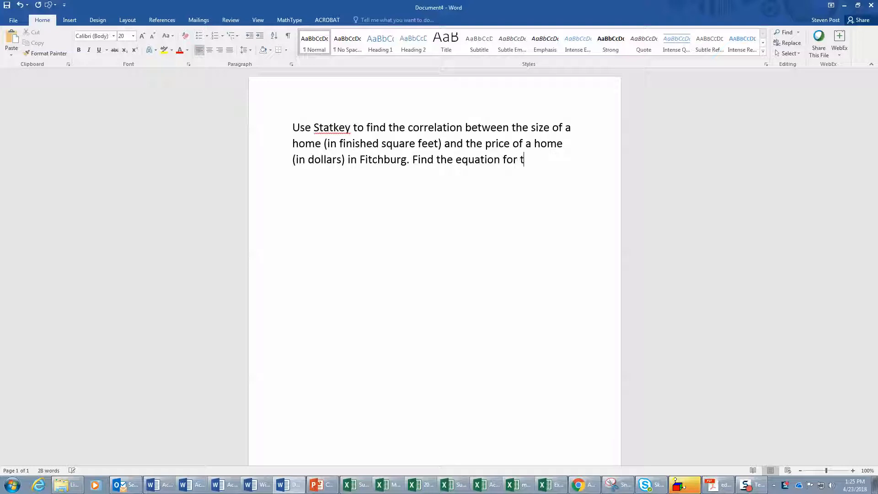
{"action": "type", "text": "he least squares"}
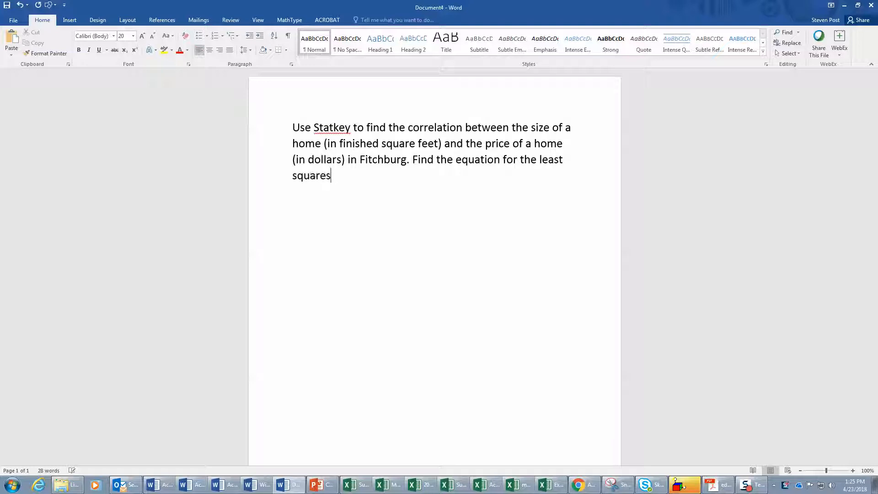
{"action": "type", "text": " regression line."}
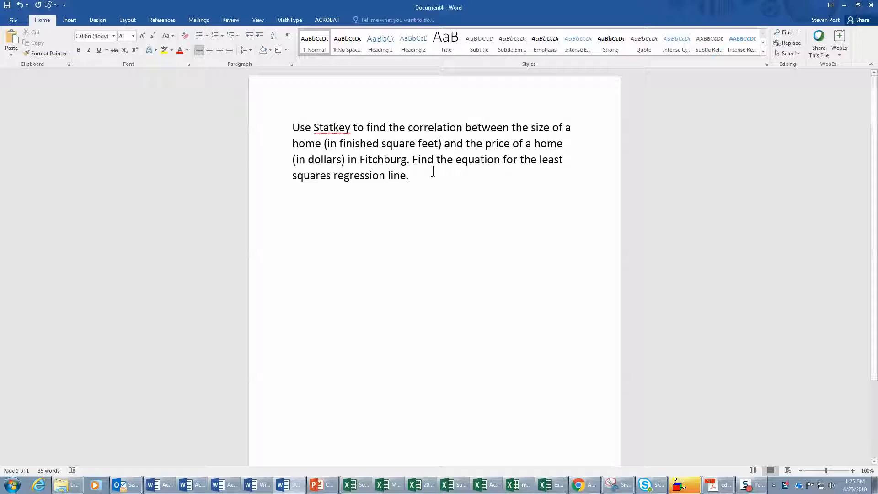
- Switch to Chrome and open the file Dane County Homes Spring 2013.xlsx from the course's Data Bank
{"action": "left_click", "coordinate": [577, 485]}
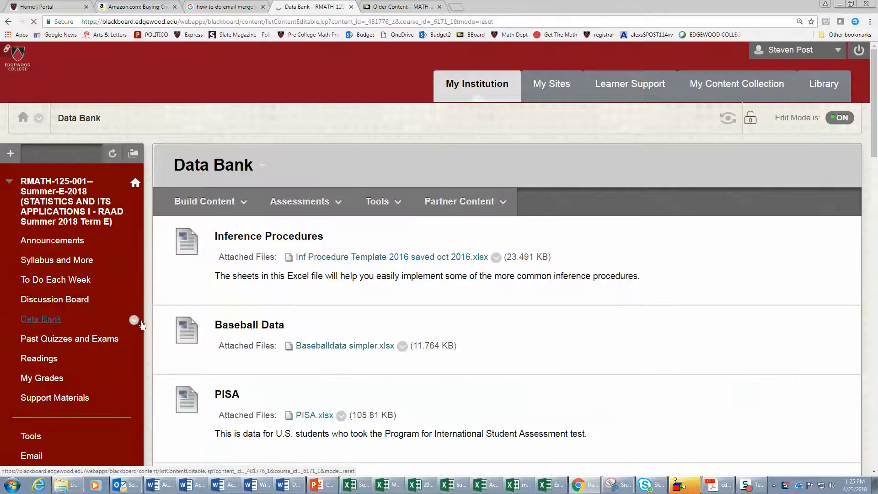
{"action": "scroll", "coordinate": [169, 314], "scroll_direction": "down", "scroll_amount": 3}
{"action": "scroll", "coordinate": [170, 319], "scroll_direction": "down", "scroll_amount": 3}
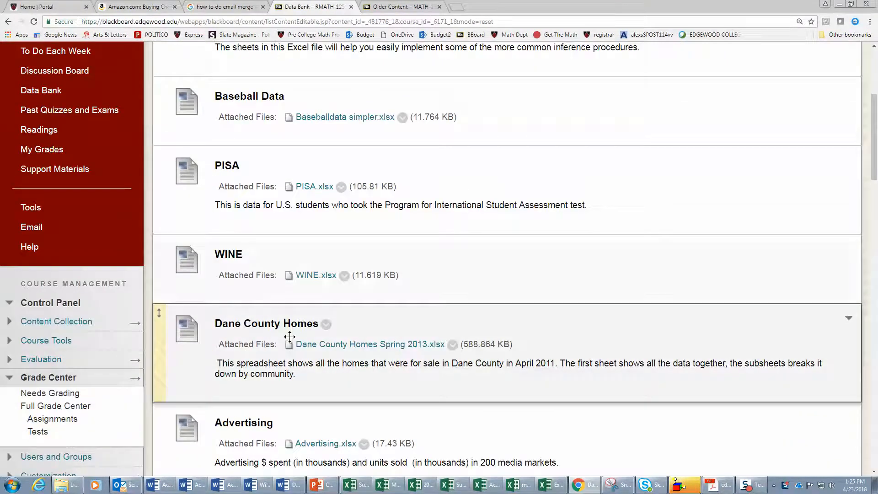
{"action": "left_click", "coordinate": [313, 348]}
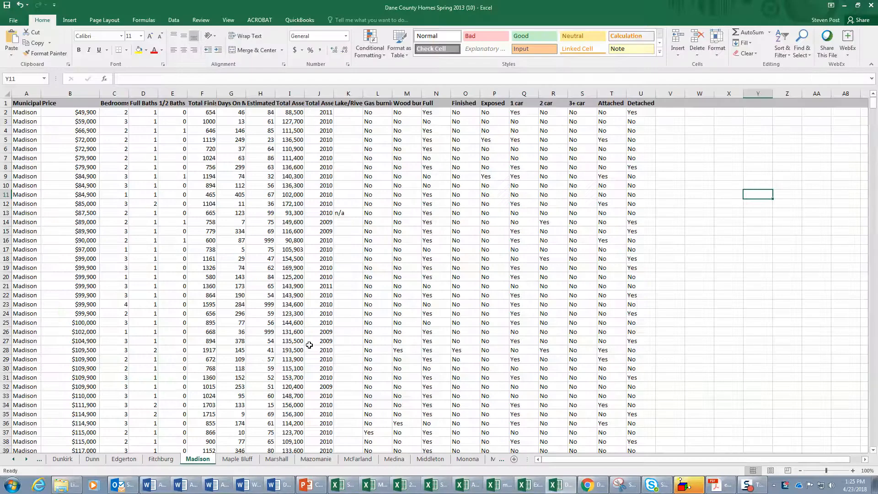
- Copy the Price and Total Finished SqFt columns together from the Fitchburg sheet
{"action": "left_click", "coordinate": [162, 459]}
{"action": "scroll", "coordinate": [194, 432], "scroll_direction": "up", "scroll_amount": 20}
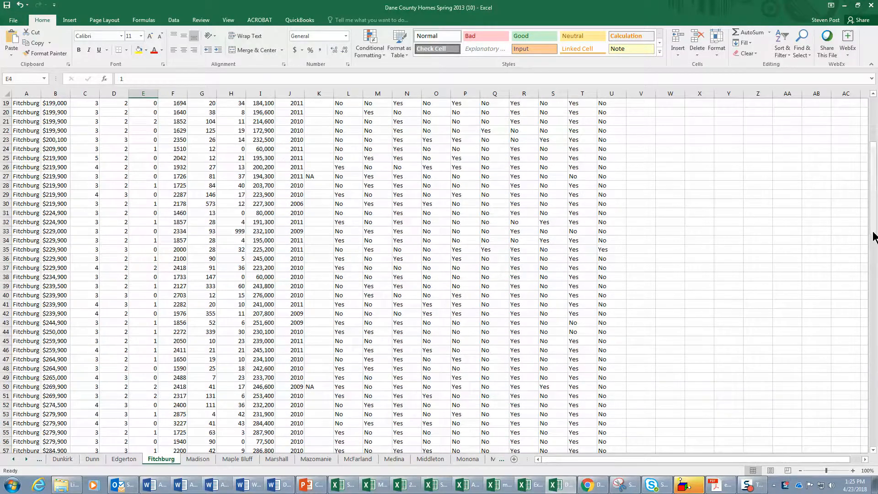
{"action": "scroll", "coordinate": [874, 178], "scroll_direction": "up", "scroll_amount": 6}
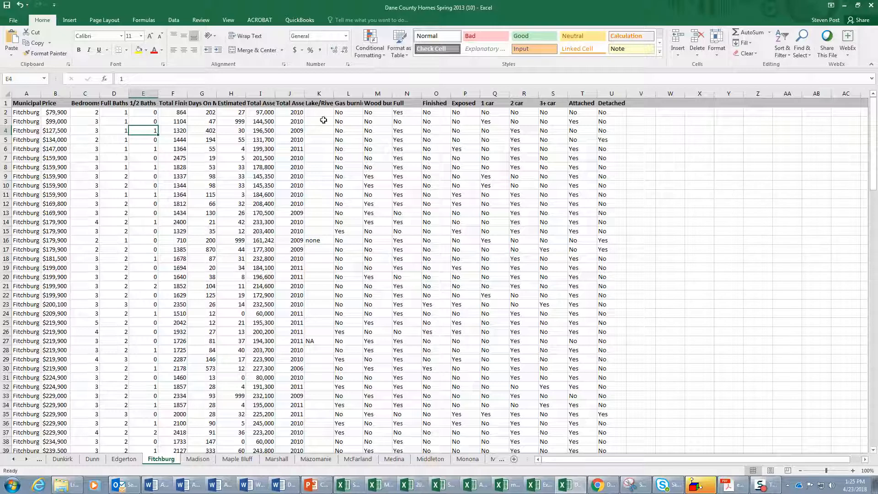
{"action": "left_click", "coordinate": [173, 94]}
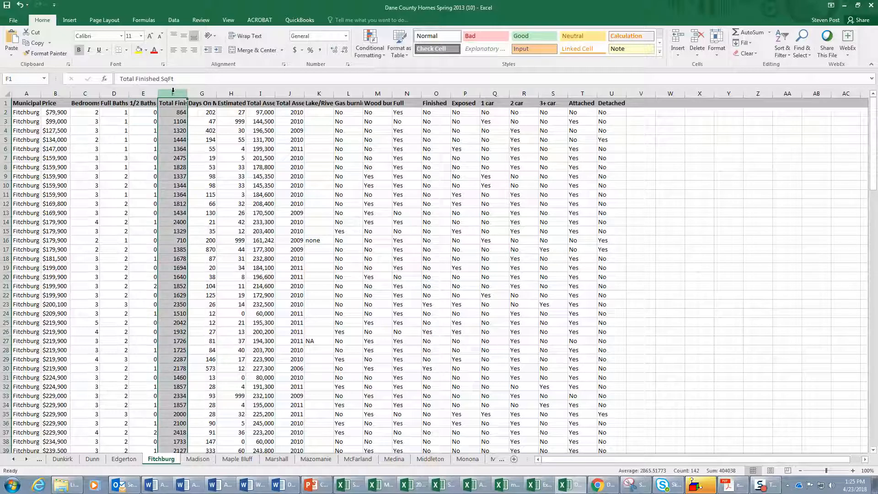
{"action": "left_click", "coordinate": [51, 91]}
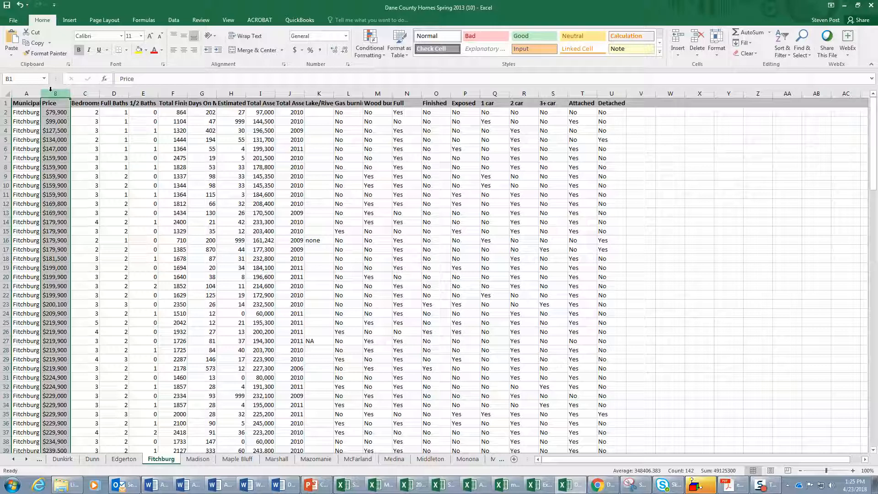
{"action": "left_click", "coordinate": [172, 93]}
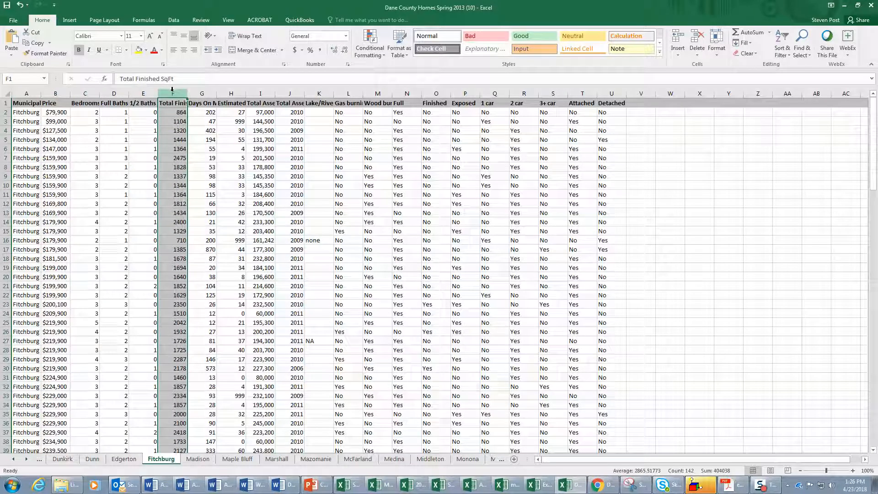
{"action": "left_click", "coordinate": [54, 93], "text": "ctrl"}
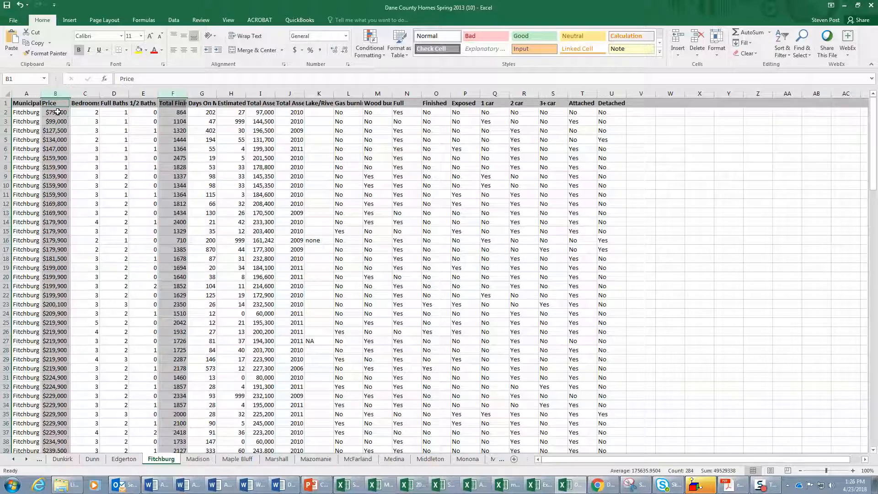
{"action": "right_click", "coordinate": [58, 112]}
{"action": "left_click", "coordinate": [80, 130]}
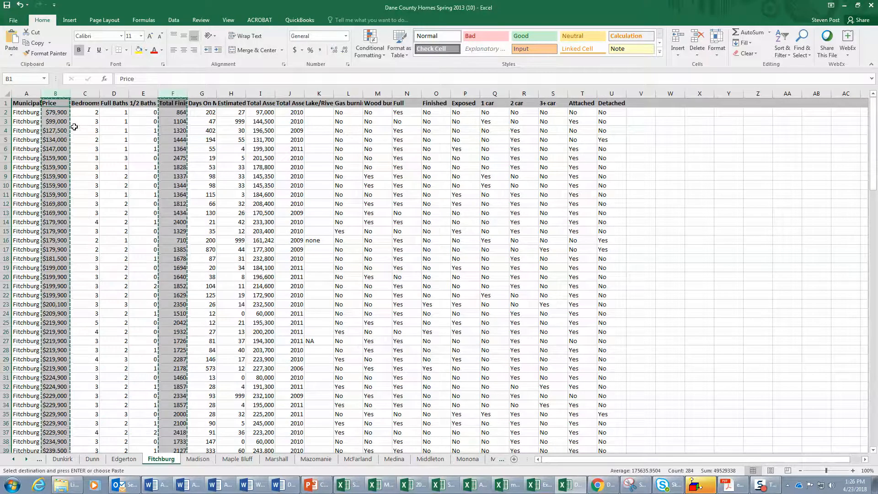
- Create a new blank workbook and paste the two copied columns starting at cell A1
{"action": "left_click", "coordinate": [13, 20]}
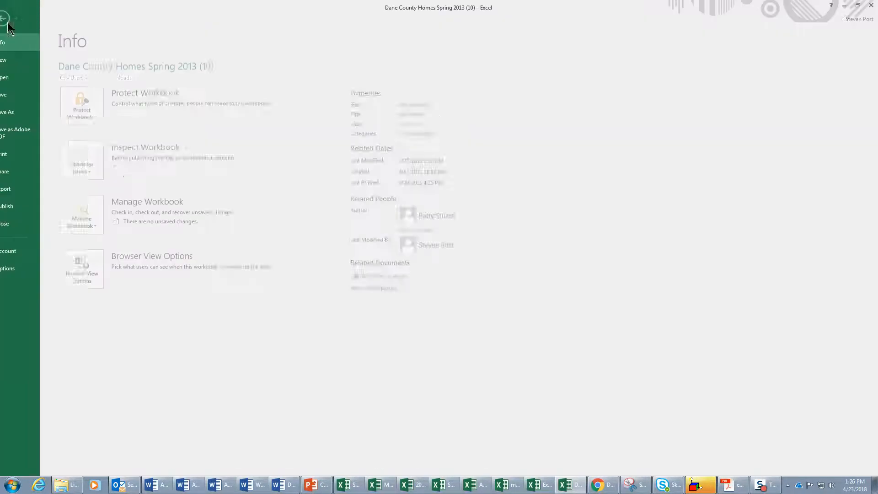
{"action": "left_click", "coordinate": [13, 64]}
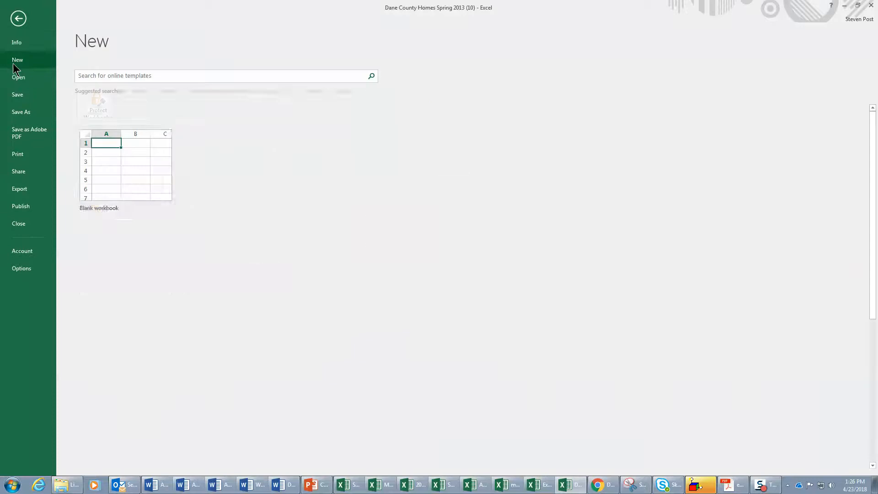
{"action": "left_click", "coordinate": [108, 147]}
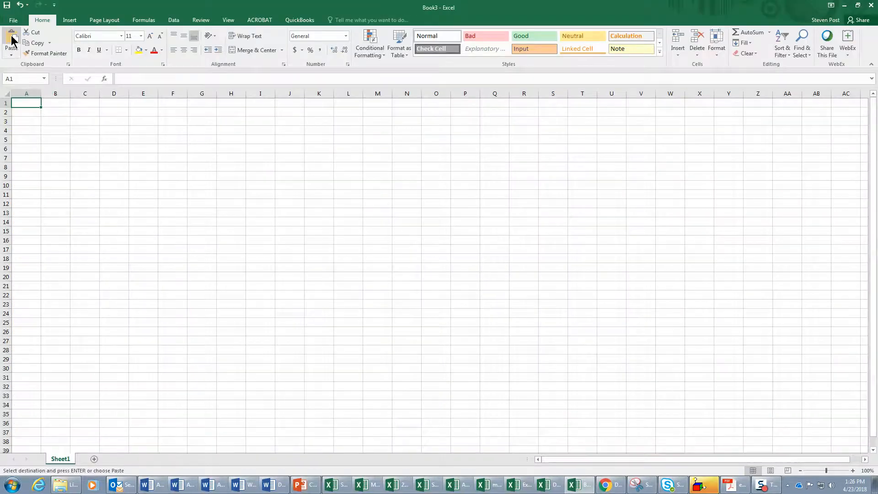
{"action": "left_click", "coordinate": [12, 40]}
- Widen columns A and B so the Total Finished SqFt header fits inside its column
{"action": "left_click", "coordinate": [90, 120]}
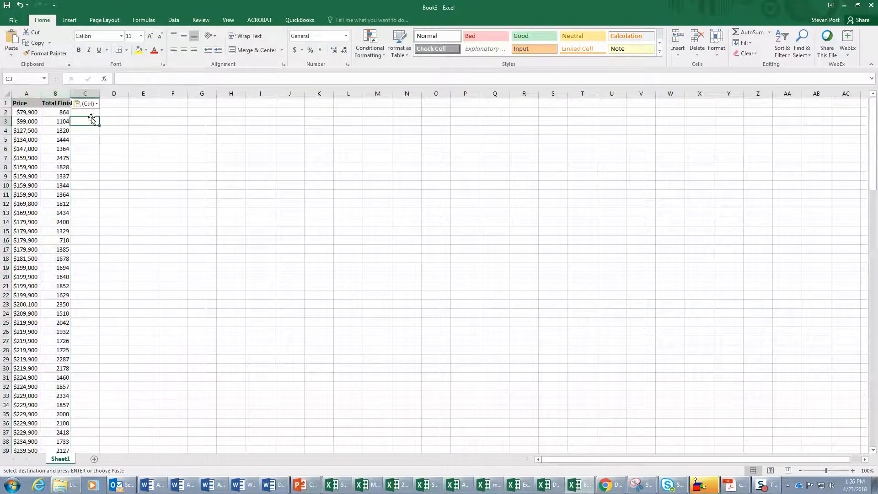
{"action": "double_click", "coordinate": [70, 93]}
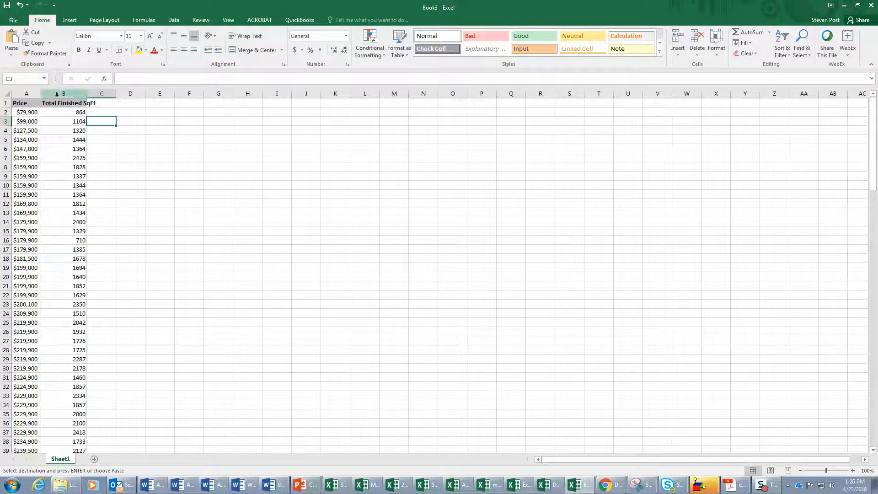
{"action": "left_click_drag", "start_coordinate": [40, 94], "coordinate": [110, 93]}
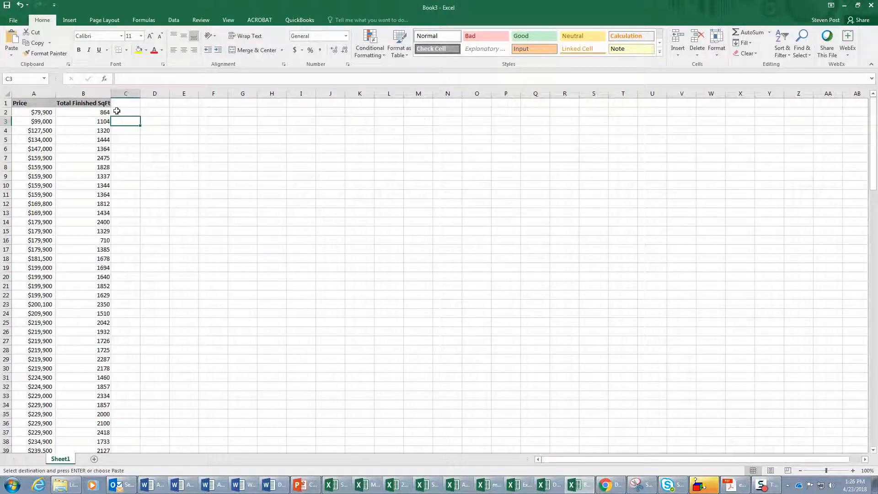
- Change the number format of the whole Price column to General
{"action": "left_click", "coordinate": [28, 114]}
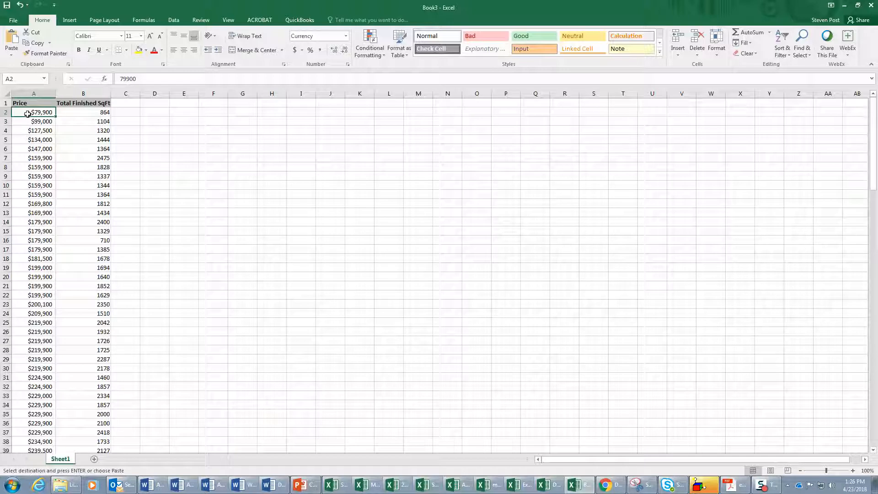
{"action": "left_click", "coordinate": [36, 93]}
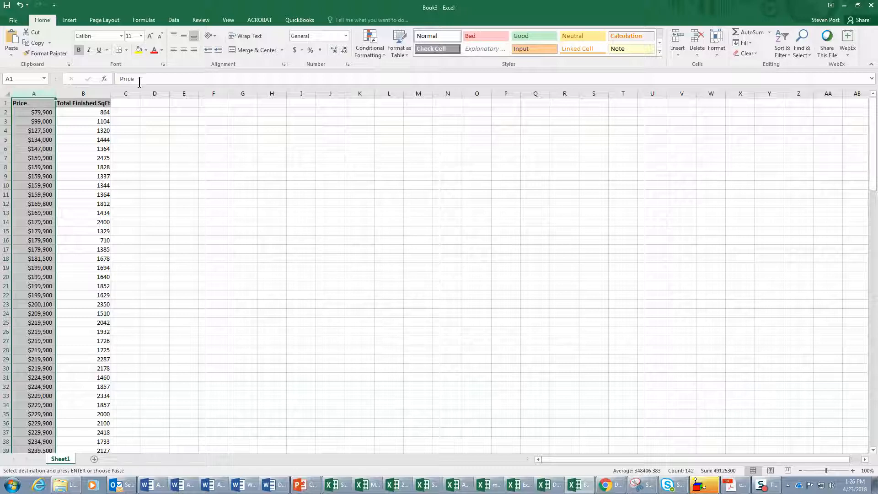
{"action": "left_click", "coordinate": [346, 36]}
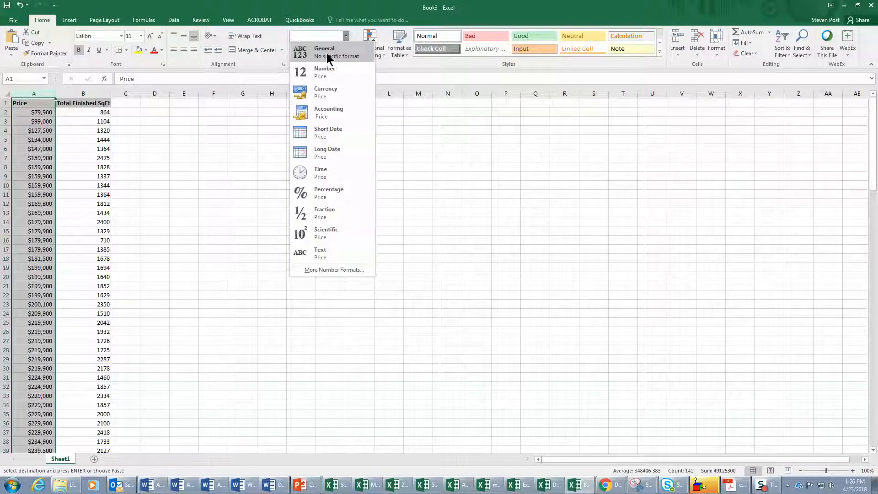
{"action": "left_click", "coordinate": [326, 54]}
{"action": "left_click", "coordinate": [235, 177]}
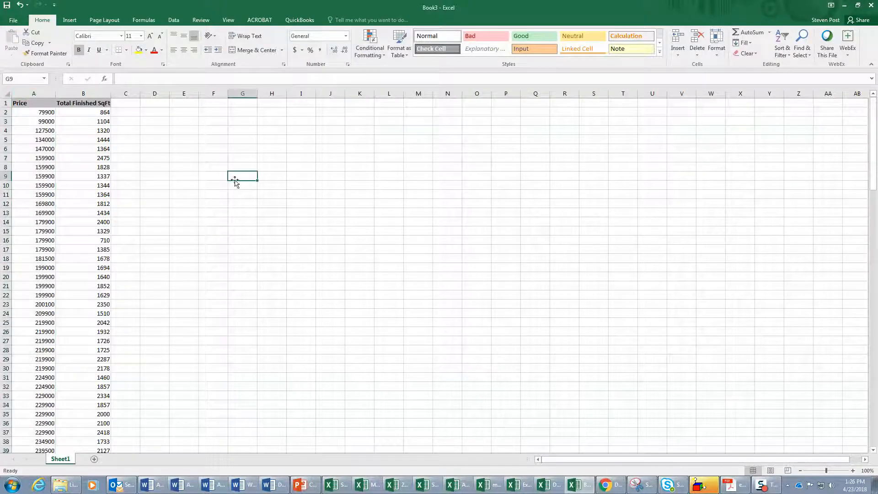
- Copy columns A and B with the reformatted prices and the finished square feet
{"action": "left_click", "coordinate": [36, 91]}
{"action": "left_click_drag", "start_coordinate": [36, 92], "coordinate": [66, 93]}
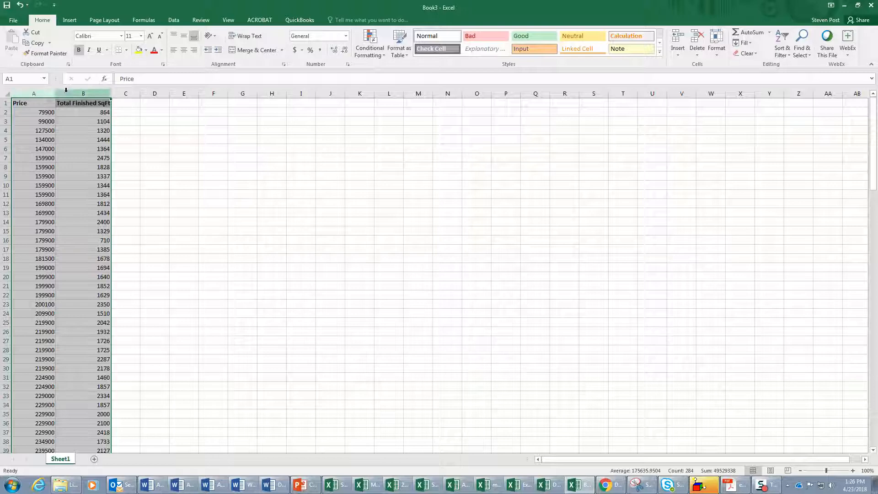
{"action": "right_click", "coordinate": [73, 132]}
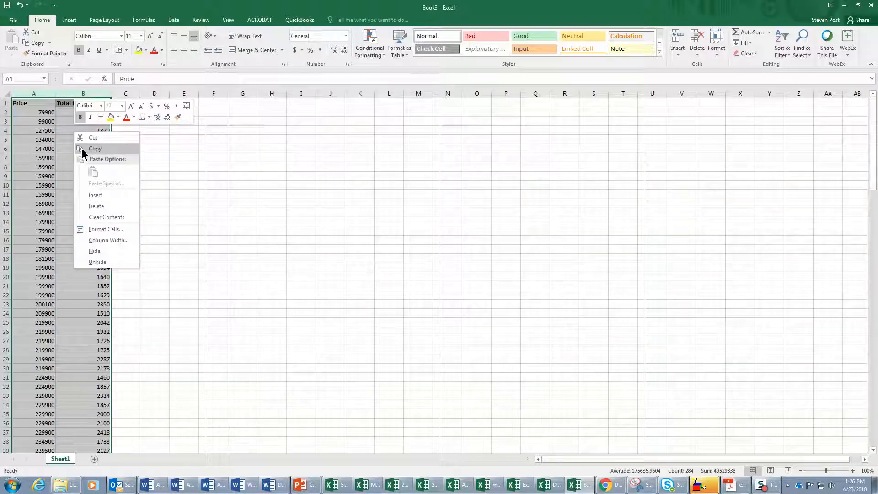
{"action": "left_click", "coordinate": [84, 149]}
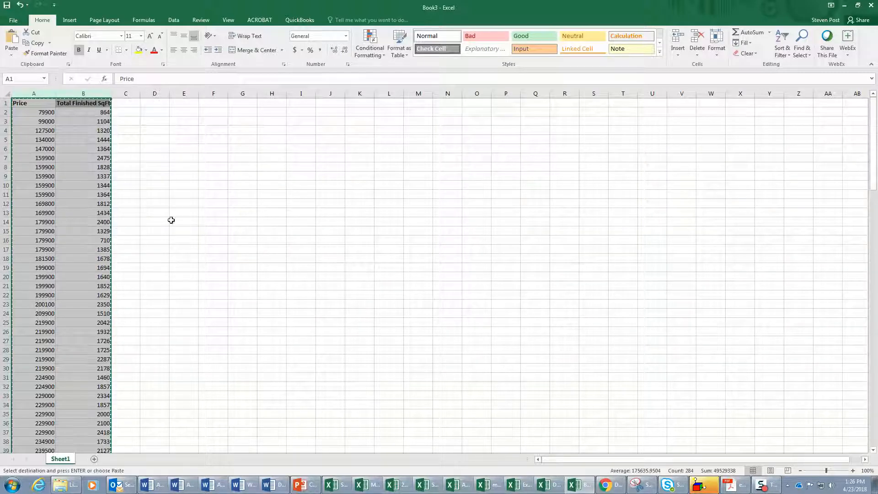
- Switch to Chrome and load the StatKey site, lock5stat.com/StatKey, in place of the Older Content page
{"action": "left_click", "coordinate": [608, 488]}
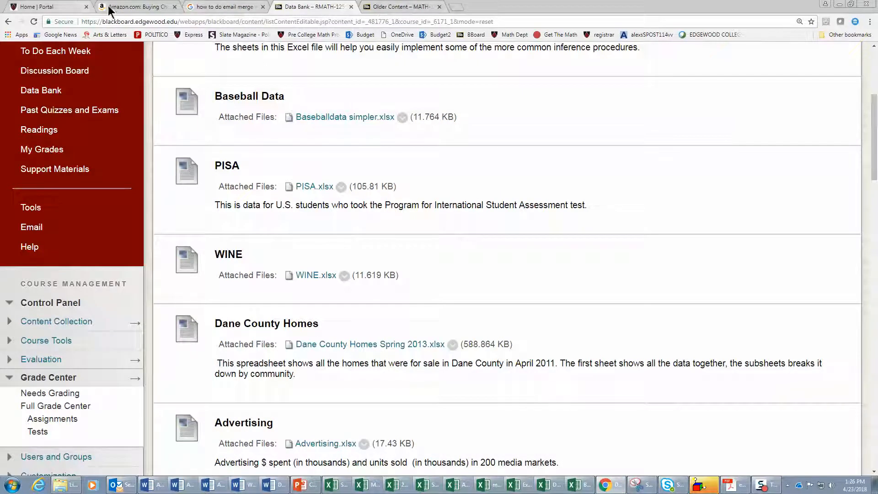
{"action": "left_click", "coordinate": [373, 7]}
{"action": "left_click", "coordinate": [308, 21]}
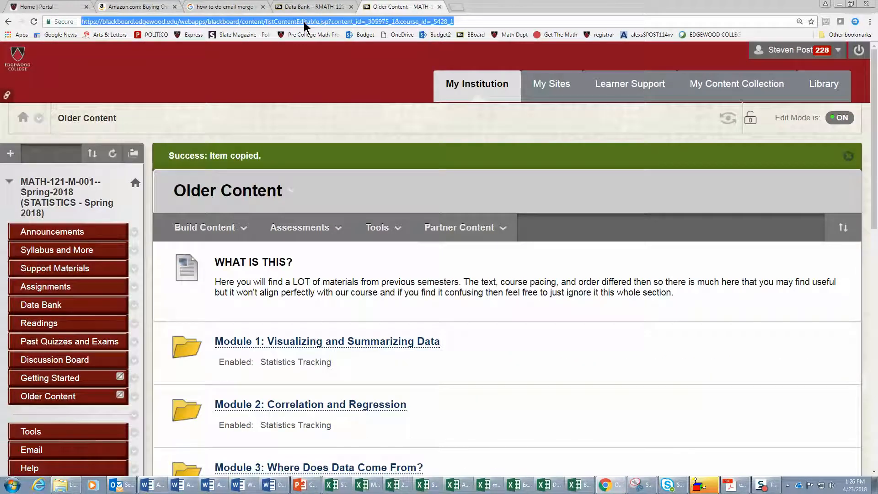
{"action": "type", "text": "st"}
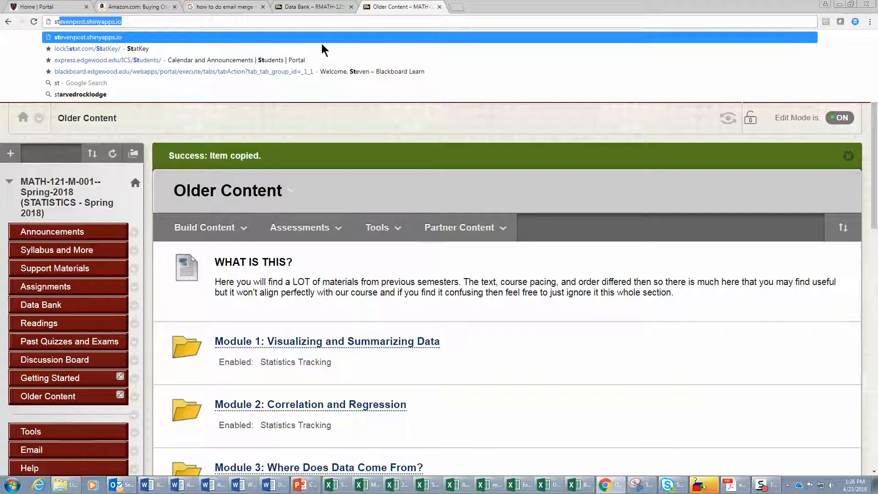
{"action": "type", "text": "atk"}
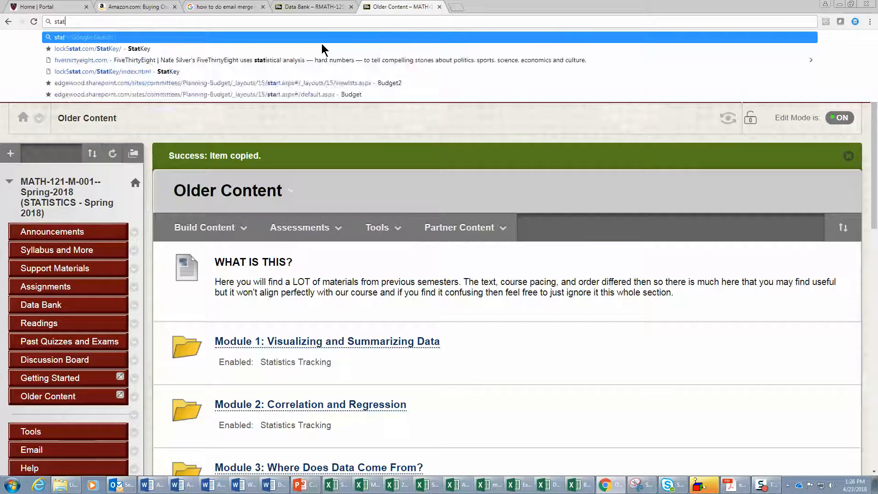
{"action": "left_click", "coordinate": [79, 50]}
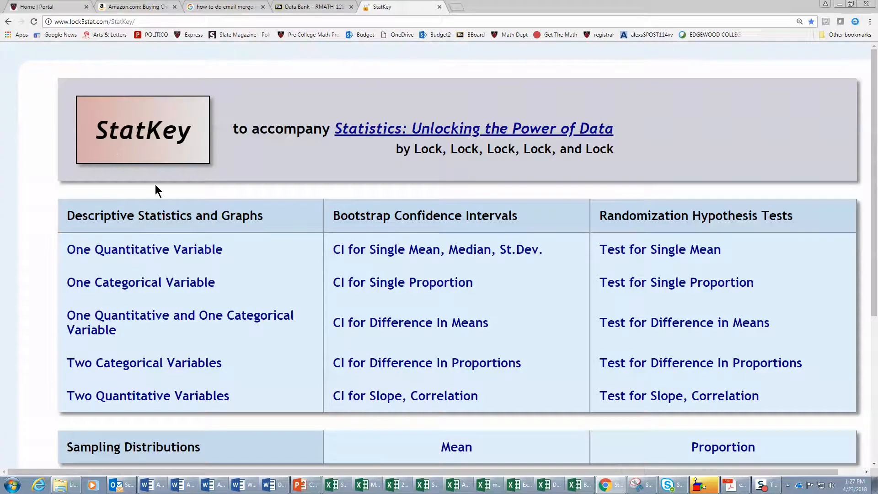
- Open the Two Quantitative Variables tool from StatKey's Descriptive Statistics and Graphs section
{"action": "scroll", "coordinate": [155, 184], "scroll_direction": "down", "scroll_amount": 2}
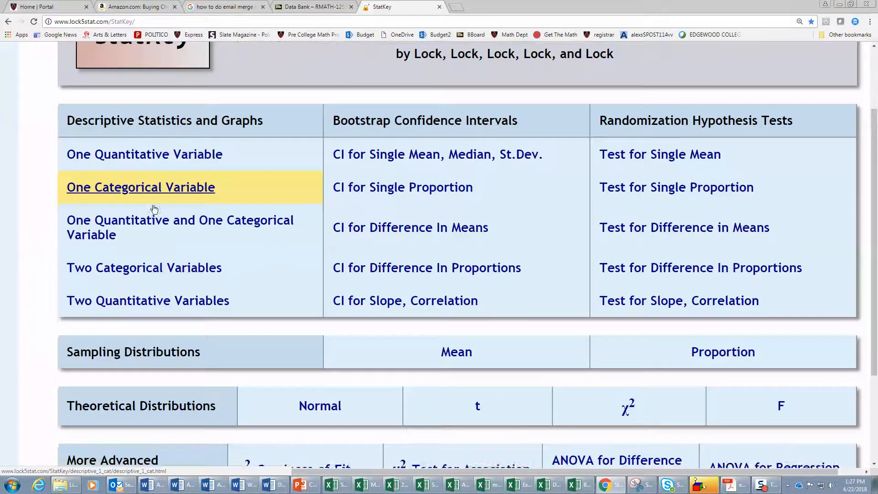
{"action": "scroll", "coordinate": [152, 188], "scroll_direction": "down", "scroll_amount": 1}
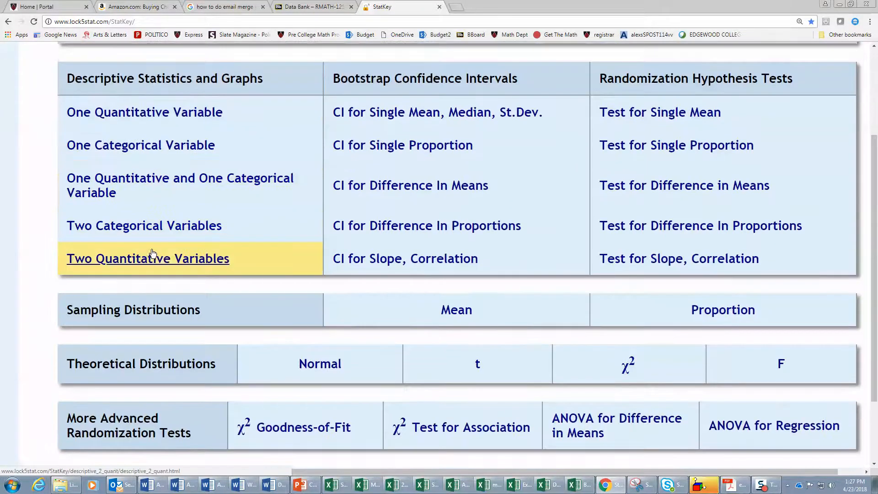
{"action": "left_click", "coordinate": [191, 267]}
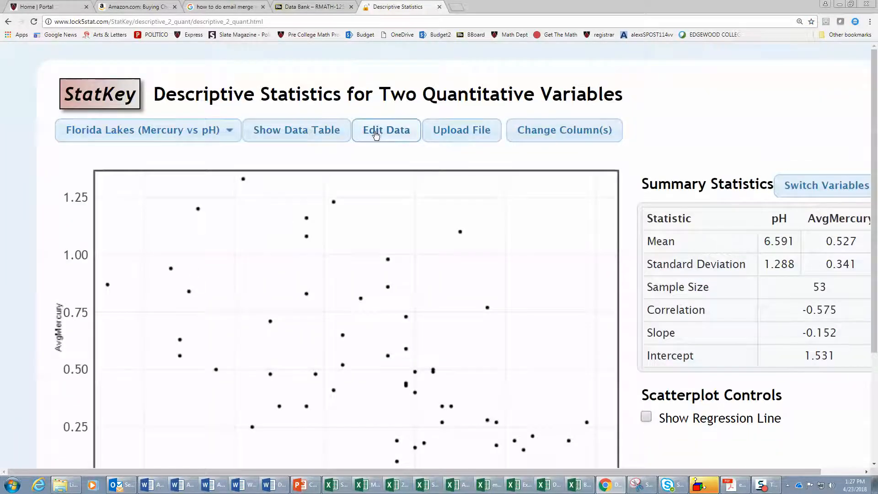
- Replace the Florida Lakes data with the copied Price and Total Finished SqFt columns, keeping the header row option on
{"action": "left_click", "coordinate": [375, 133]}
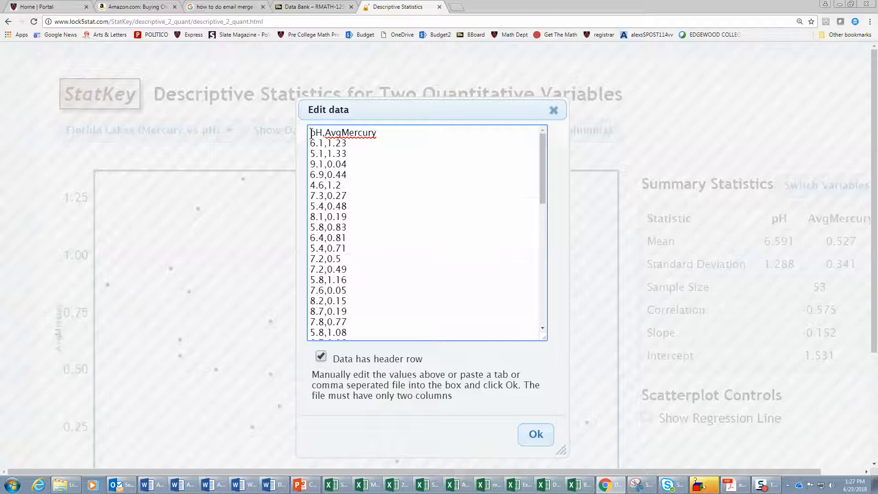
{"action": "left_click_drag", "start_coordinate": [311, 133], "coordinate": [410, 392]}
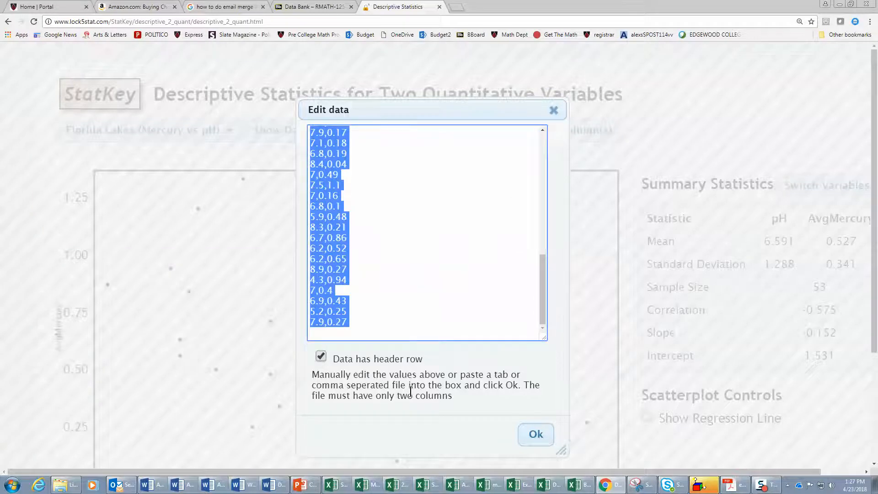
{"action": "key", "text": "ctrl+v"}
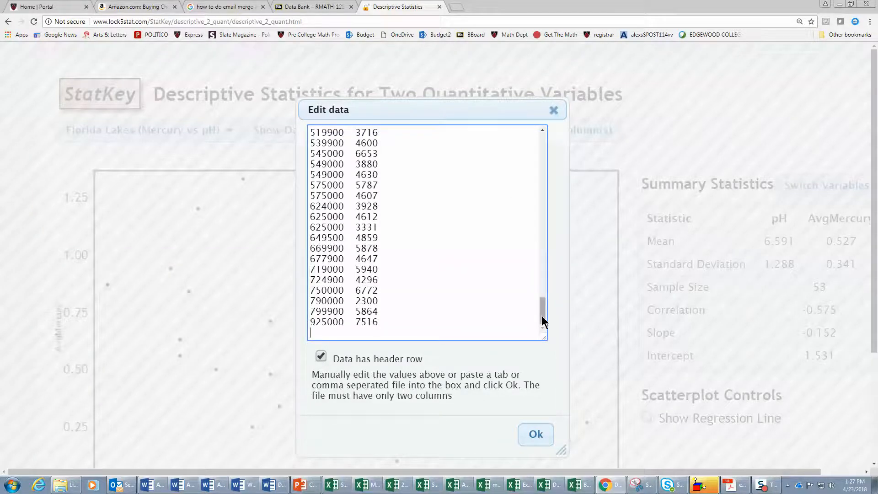
{"action": "left_click_drag", "start_coordinate": [543, 318], "coordinate": [553, 147]}
{"action": "left_click", "coordinate": [395, 139]}
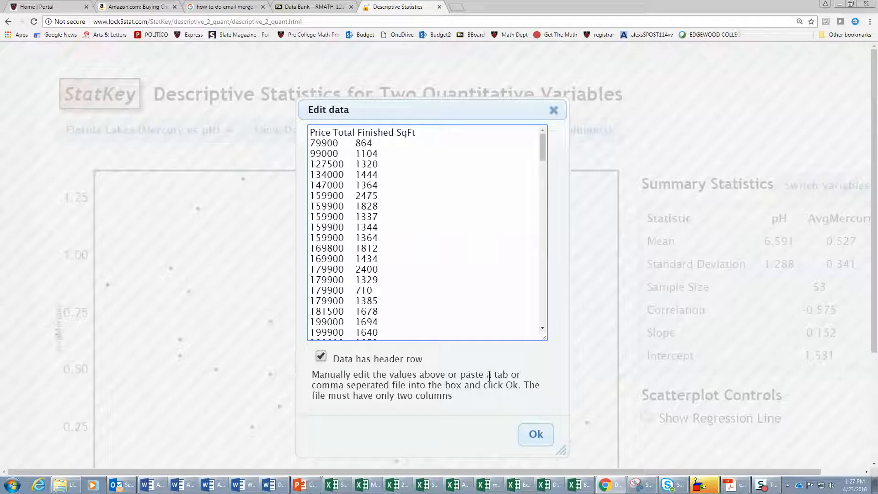
{"action": "left_click", "coordinate": [533, 436]}
- Switch the variables so Total Finished SqFt is on the horizontal axis and Price on the vertical axis
{"action": "scroll", "coordinate": [491, 397], "scroll_direction": "down", "scroll_amount": 3}
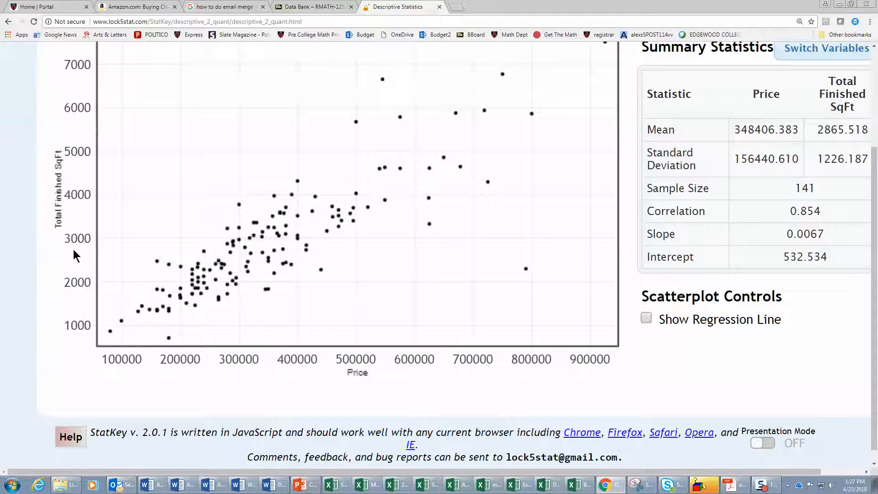
{"action": "scroll", "coordinate": [164, 340], "scroll_direction": "up", "scroll_amount": 3}
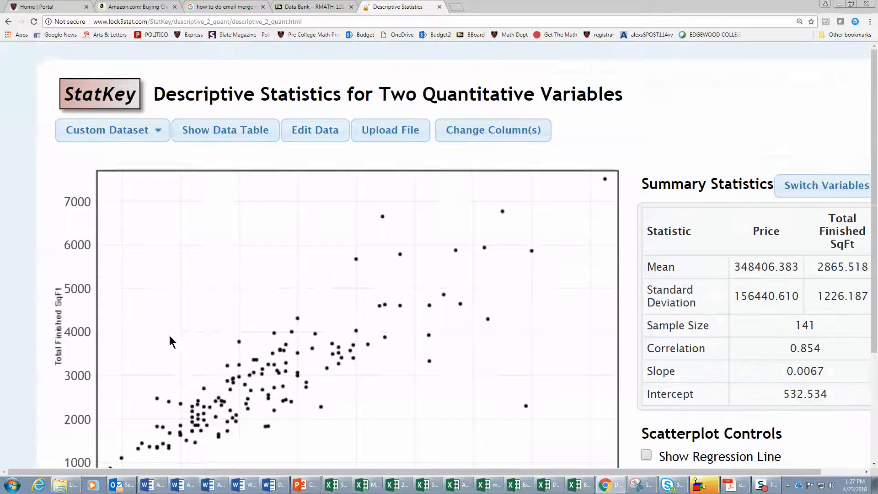
{"action": "scroll", "coordinate": [169, 337], "scroll_direction": "down", "scroll_amount": 2}
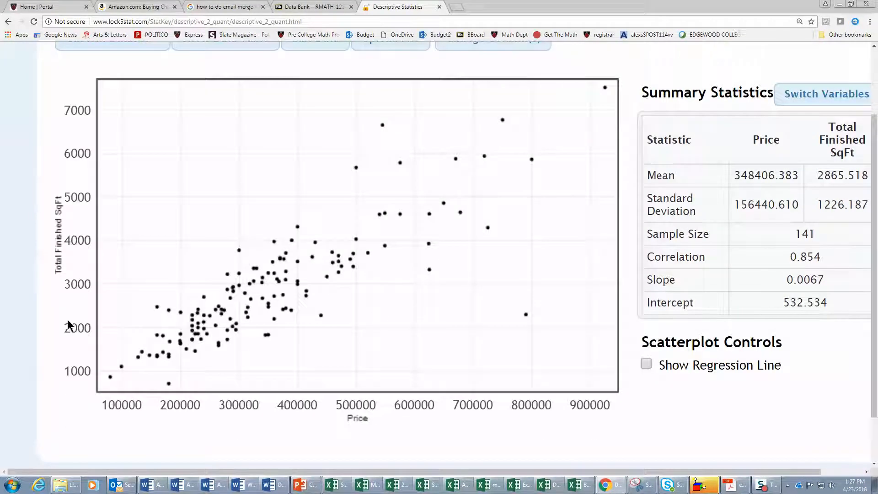
{"action": "scroll", "coordinate": [256, 279], "scroll_direction": "up", "scroll_amount": 2}
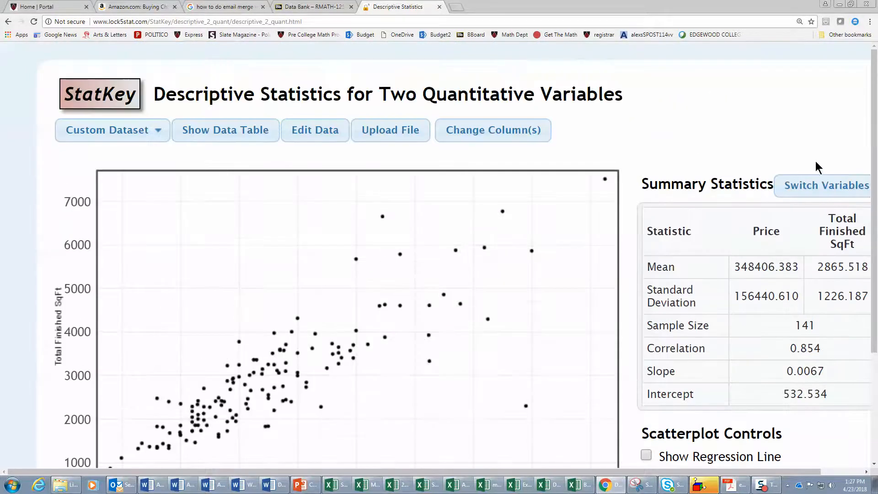
{"action": "left_click", "coordinate": [806, 184]}
{"action": "scroll", "coordinate": [405, 270], "scroll_direction": "down", "scroll_amount": 3}
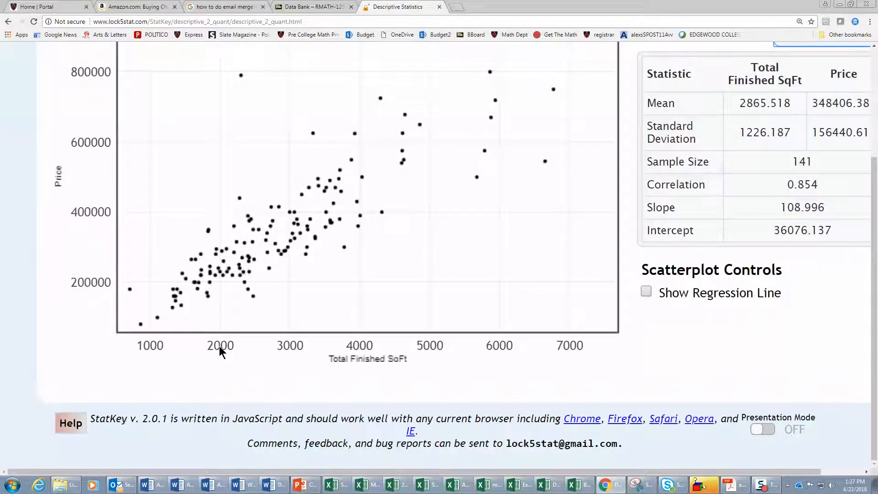
- Inspect individual points of the scatterplot and show its regression line
{"action": "mouse_move", "coordinate": [227, 251]}
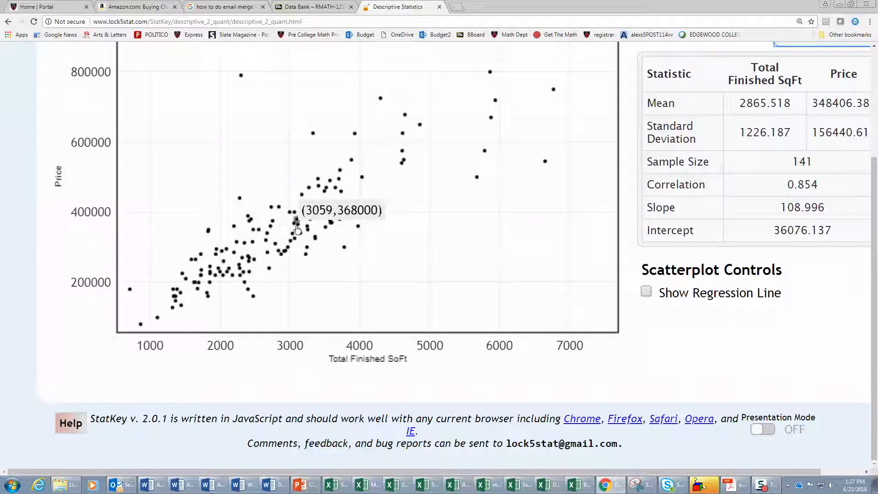
{"action": "mouse_move", "coordinate": [241, 304]}
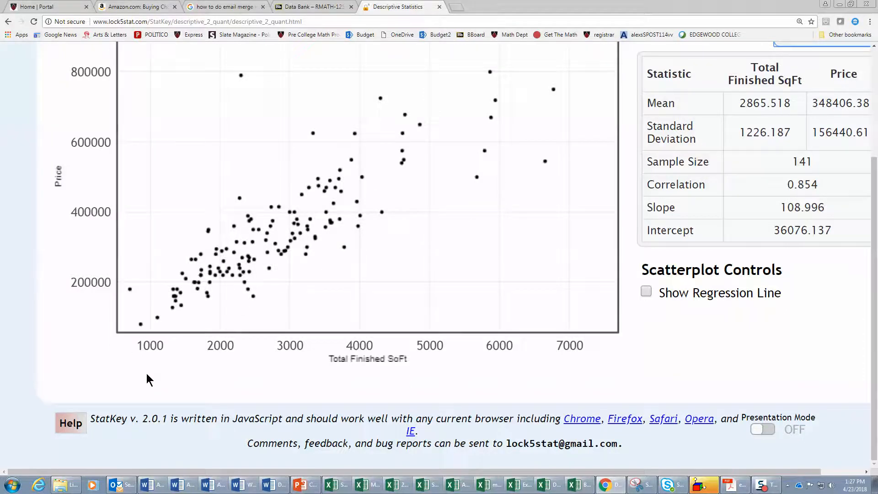
{"action": "scroll", "coordinate": [146, 373], "scroll_direction": "up", "scroll_amount": 2}
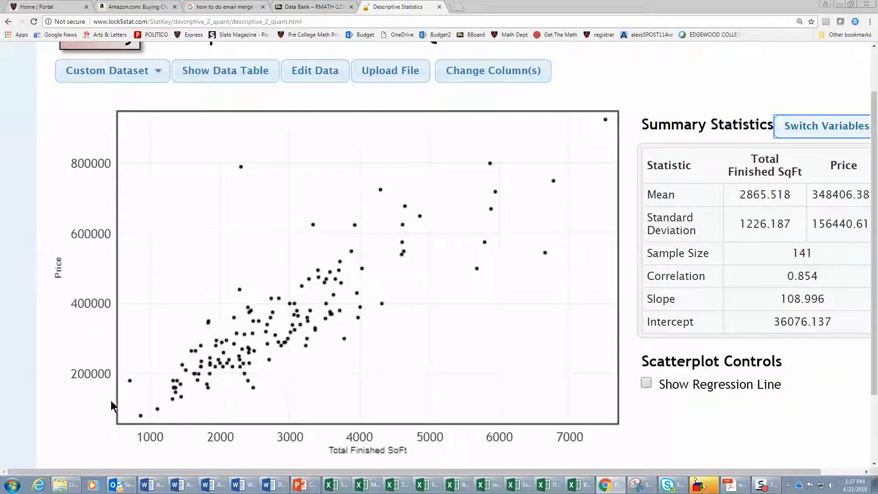
{"action": "mouse_move", "coordinate": [187, 371]}
{"action": "left_click", "coordinate": [644, 383]}
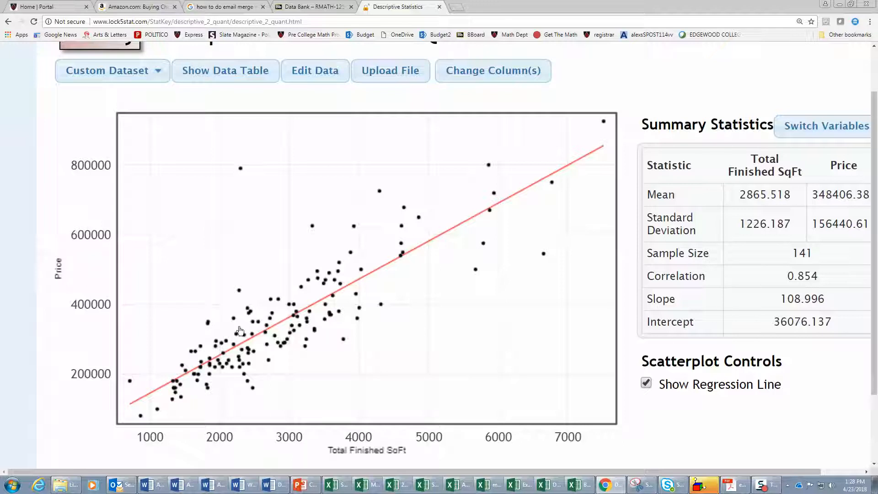
- Copy the Correlation, Slope and Intercept rows of the summary statistics into the Word document below the question text
{"action": "left_click_drag", "start_coordinate": [572, 472], "coordinate": [639, 471]}
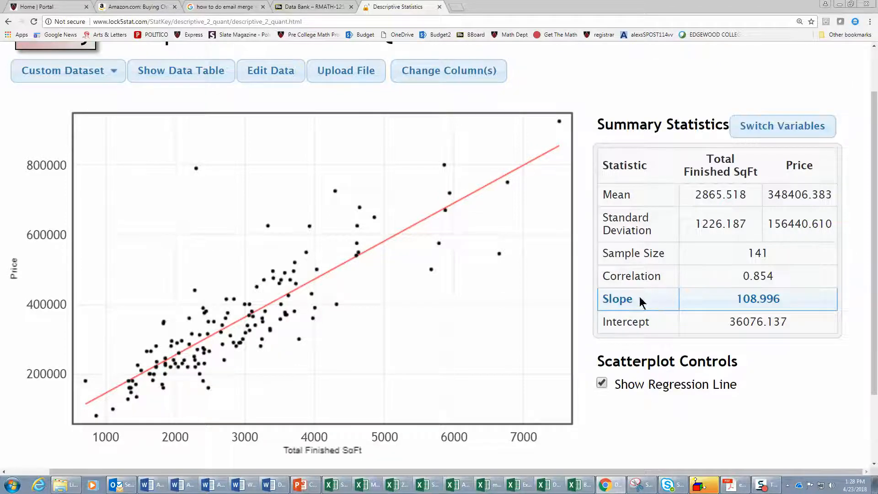
{"action": "left_click_drag", "start_coordinate": [603, 289], "coordinate": [805, 328]}
{"action": "key", "text": "ctrl+c"}
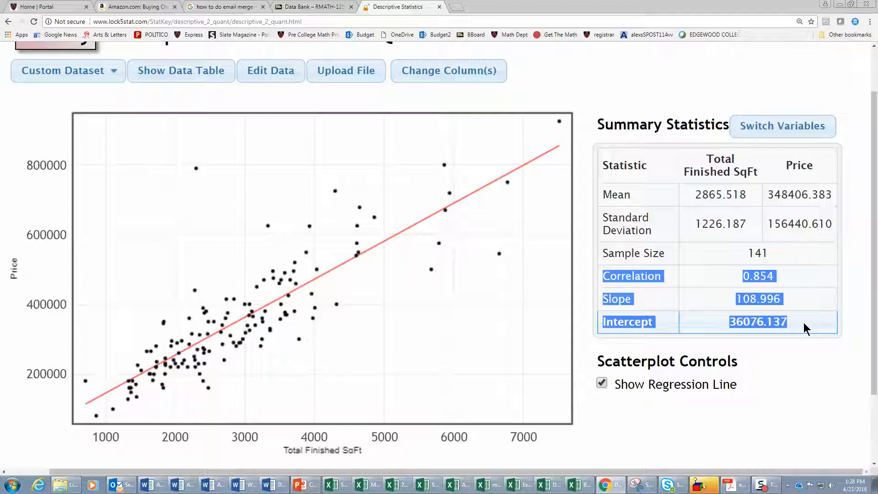
{"action": "left_click", "coordinate": [282, 488]}
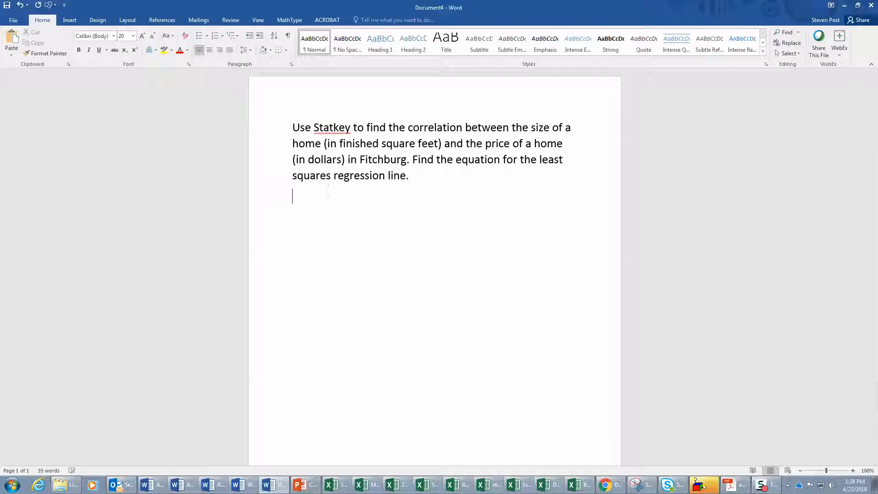
{"action": "key", "text": "ctrl+v"}
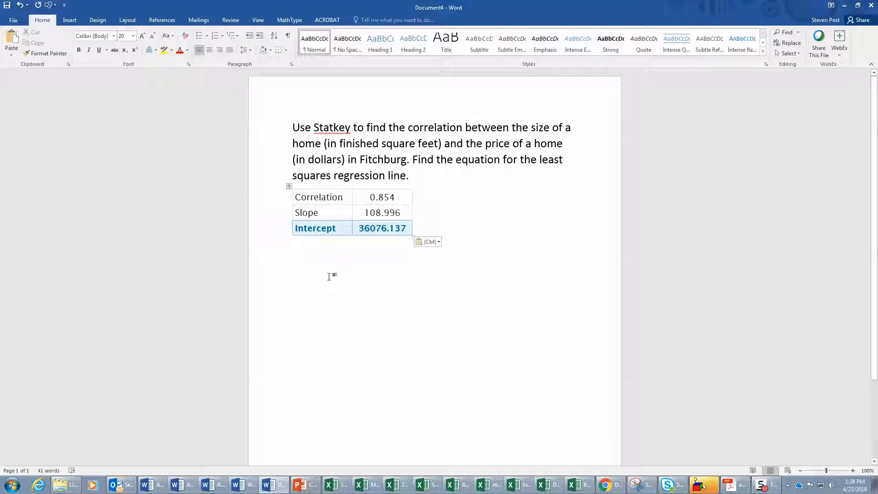
- Write "Correlation Coefficient: 0.854" on a new line below the pasted statistics table
{"action": "key", "text": "Return"}
{"action": "type", "text": "Corr"}
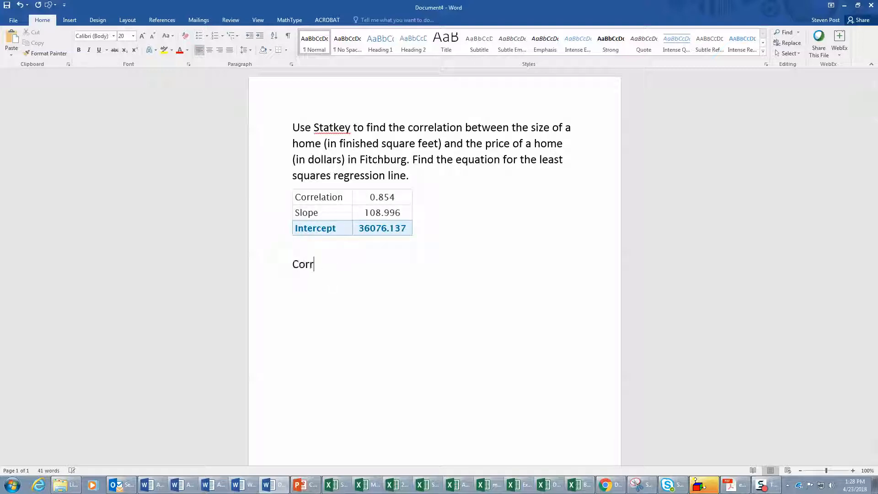
{"action": "type", "text": "elation Coefficient:"}
{"action": "type", "text": "0.85"}
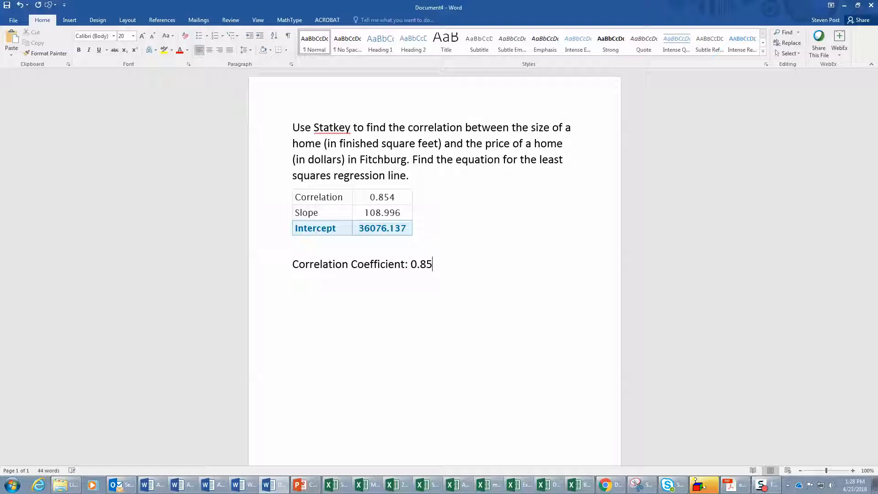
{"action": "type", "text": "4"}
- Insert an equation below the correlation line, starting with the word Price under a hat accent and an equals sign
{"action": "left_click", "coordinate": [71, 20]}
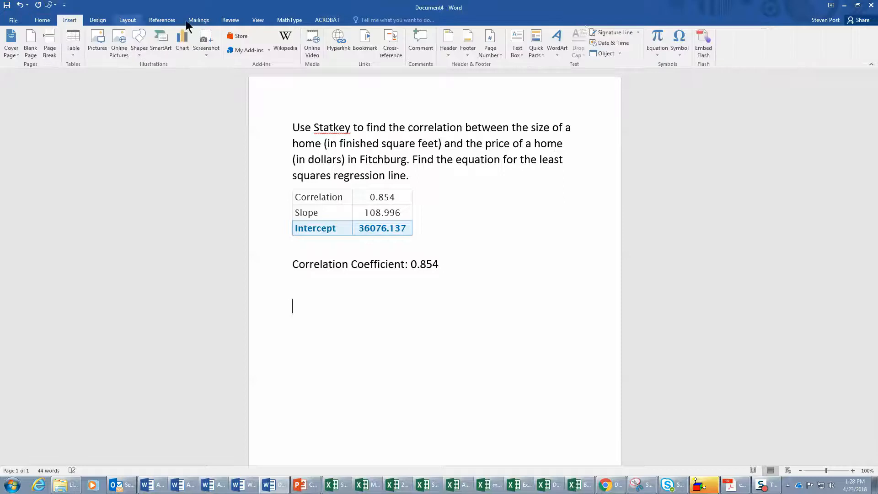
{"action": "left_click", "coordinate": [663, 37]}
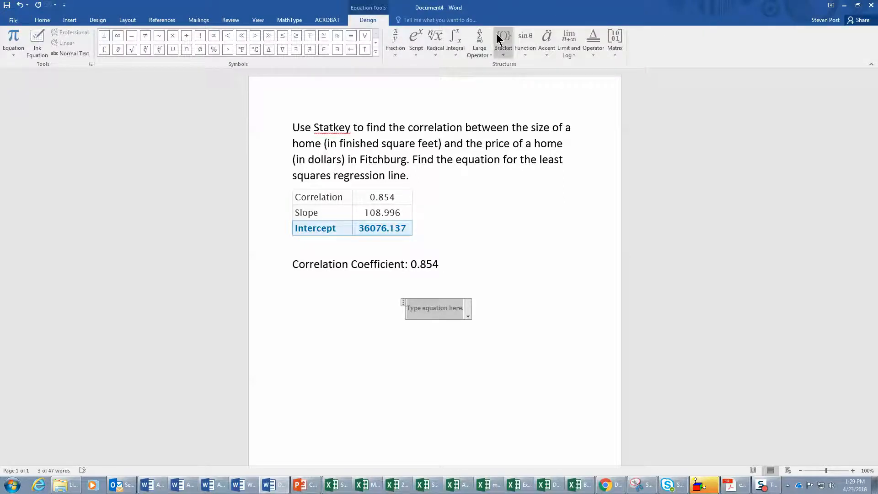
{"action": "left_click", "coordinate": [545, 38]}
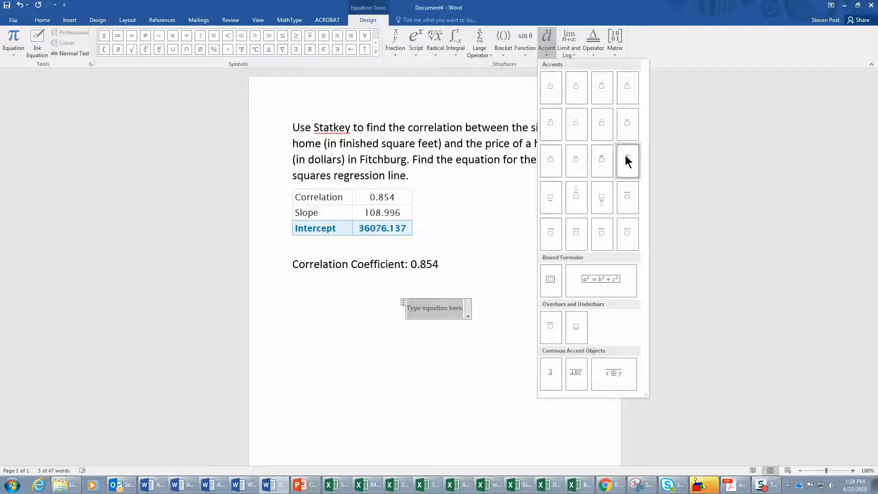
{"action": "left_click", "coordinate": [624, 92]}
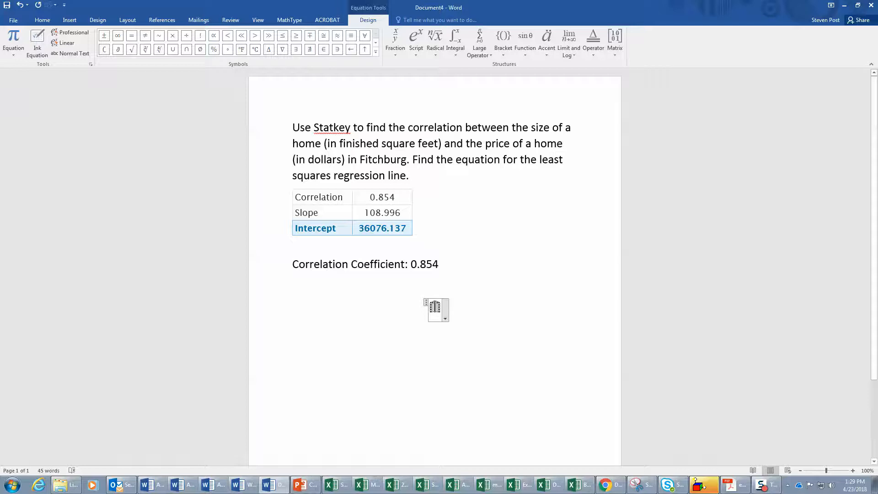
{"action": "type", "text": "Price"}
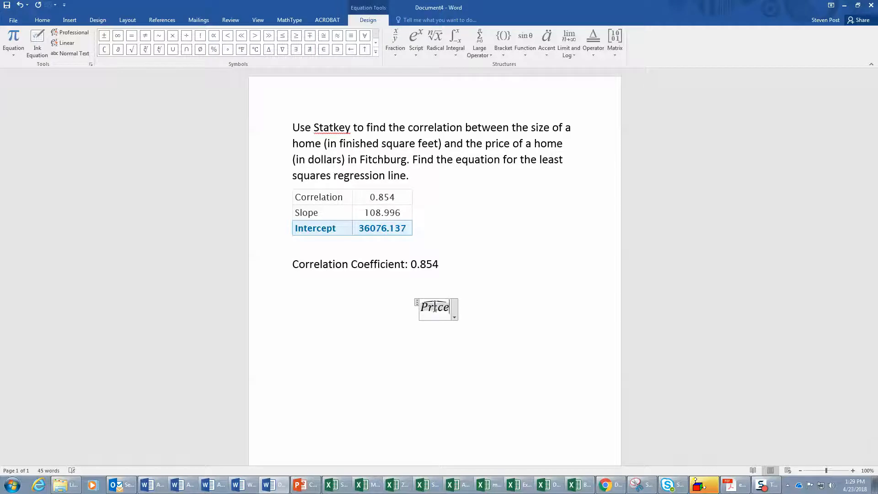
{"action": "key", "text": "Right"}
{"action": "type", "text": "= "}
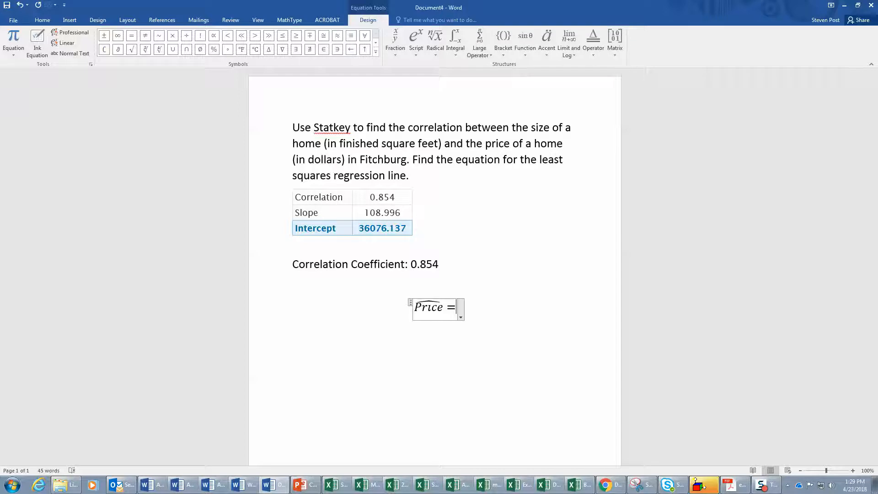
{"action": "type", "text": "109"}
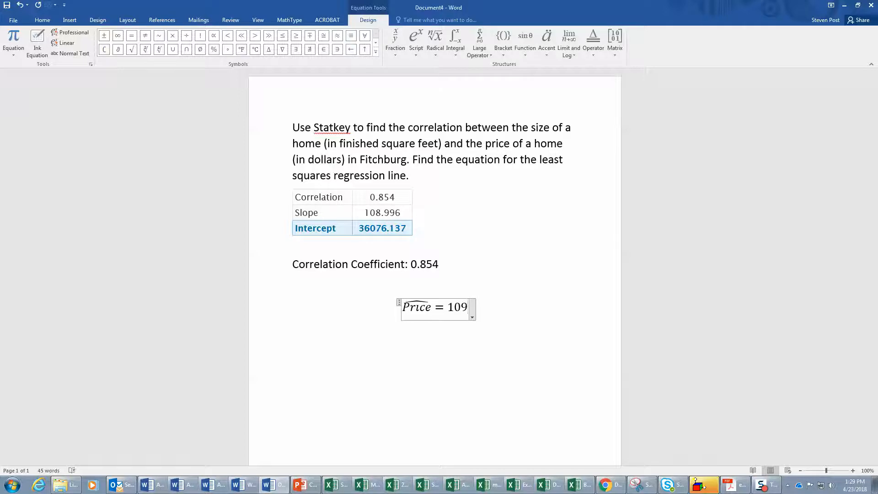
{"action": "type", "text": "("}
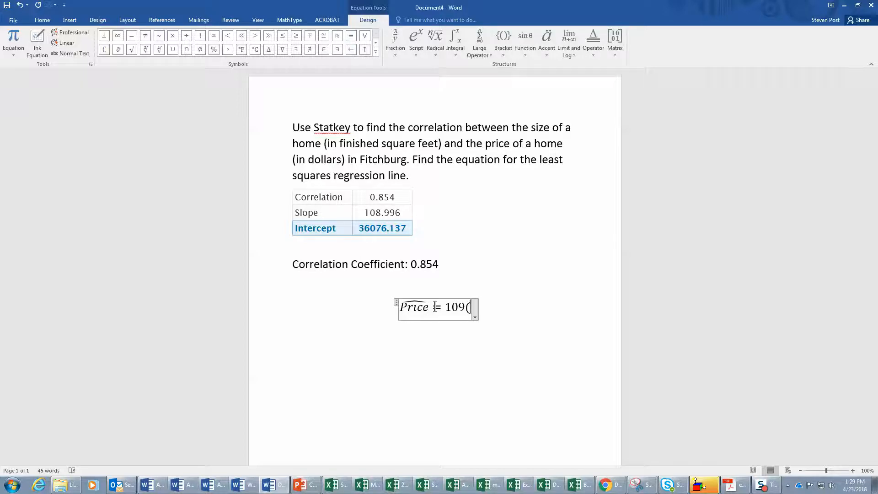
{"action": "type", "text": "Square feet) "}
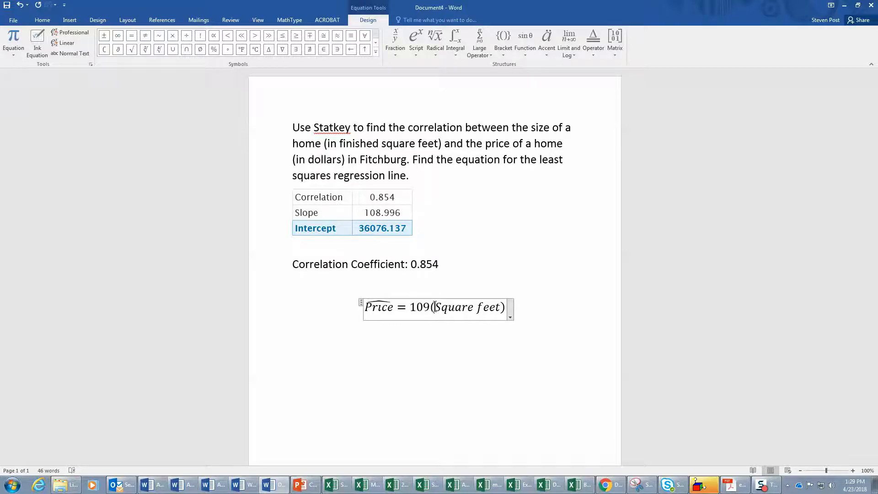
{"action": "type", "text": "+ "}
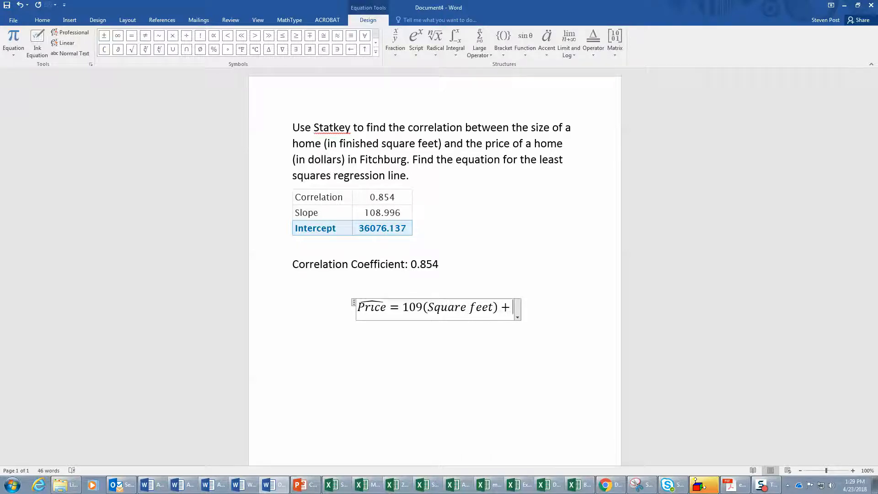
{"action": "type", "text": "36076"}
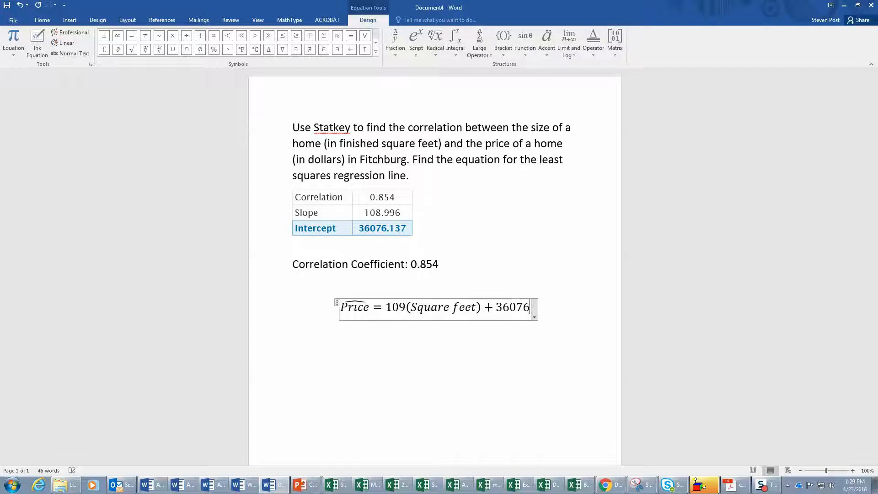
- Complete the right side of the equation as 109(Square feet) + 36076
{"action": "left_click", "coordinate": [396, 360]}
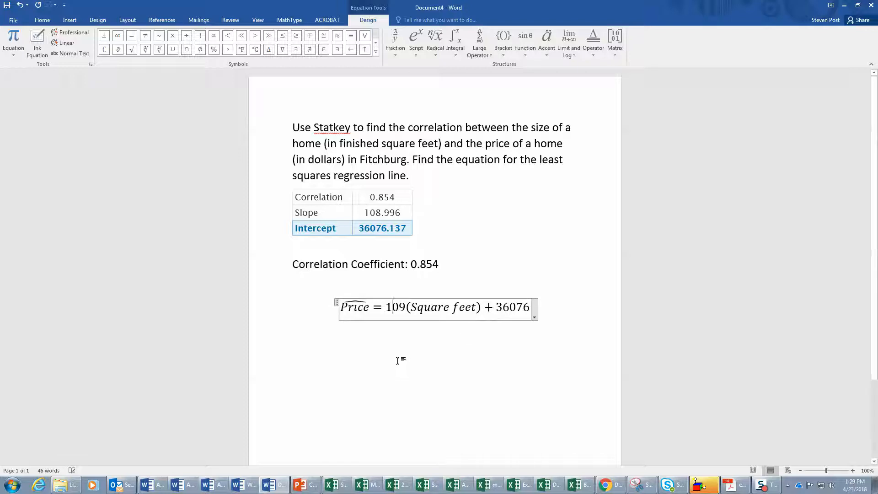
{"action": "left_click", "coordinate": [554, 312]}
- Write below the equation "Interpretation of slop: For each additional square foot a house has, the predicted price goes up by $109."
{"action": "key", "text": "Return"}
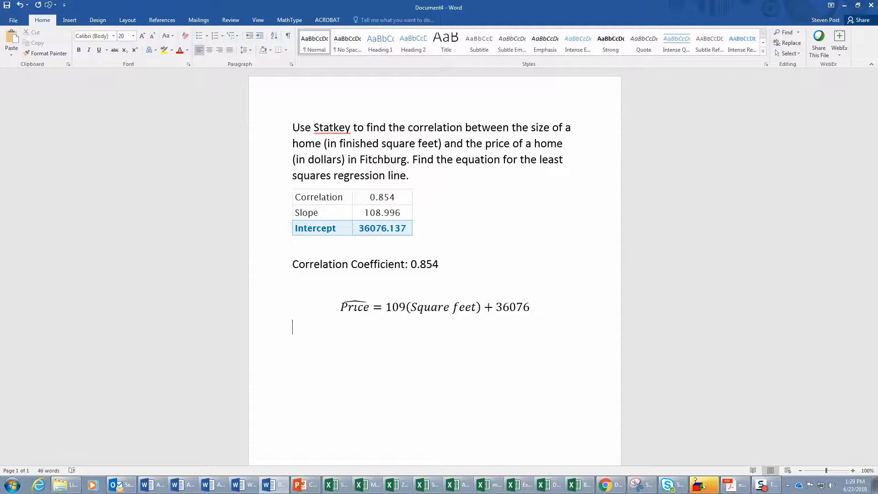
{"action": "type", "text": "Interpretation of slop"}
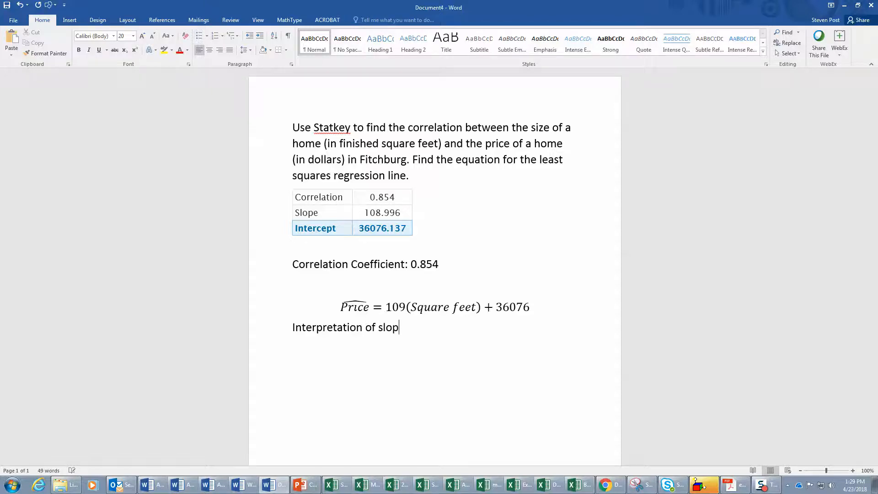
{"action": "type", "text": ": For each additional squar"}
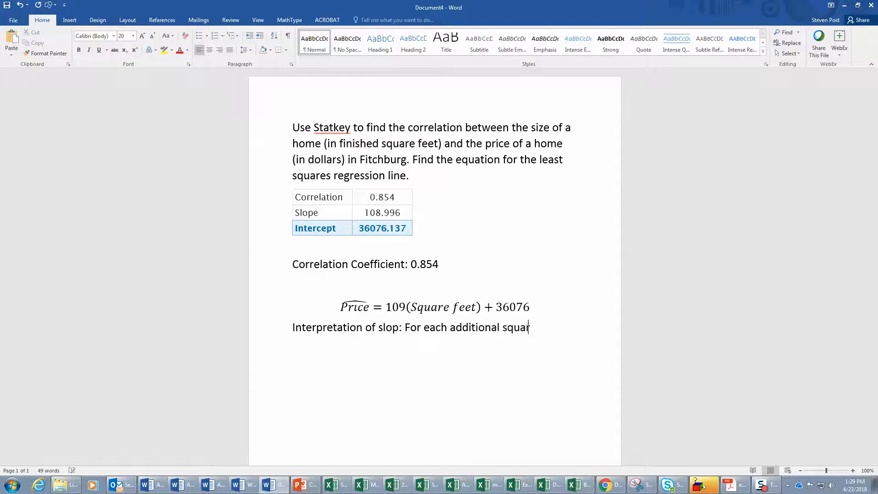
{"action": "type", "text": "e foot a house has, the pr"}
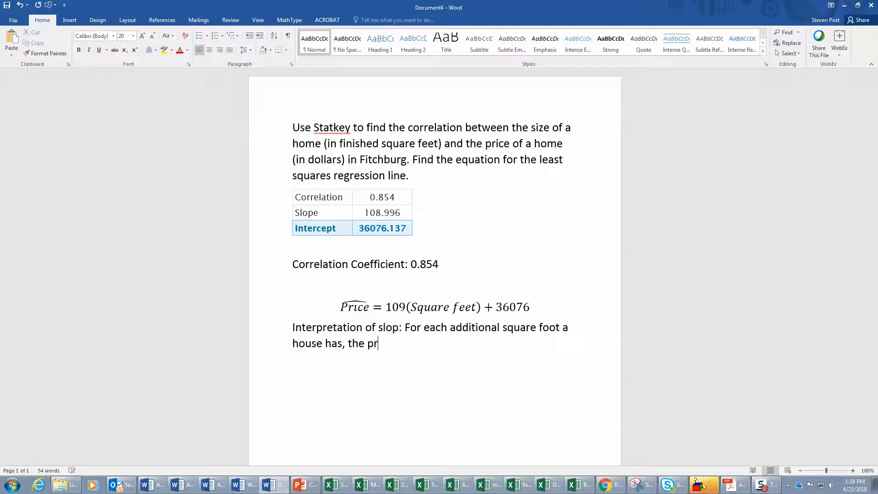
{"action": "type", "text": "edicted price goes up"}
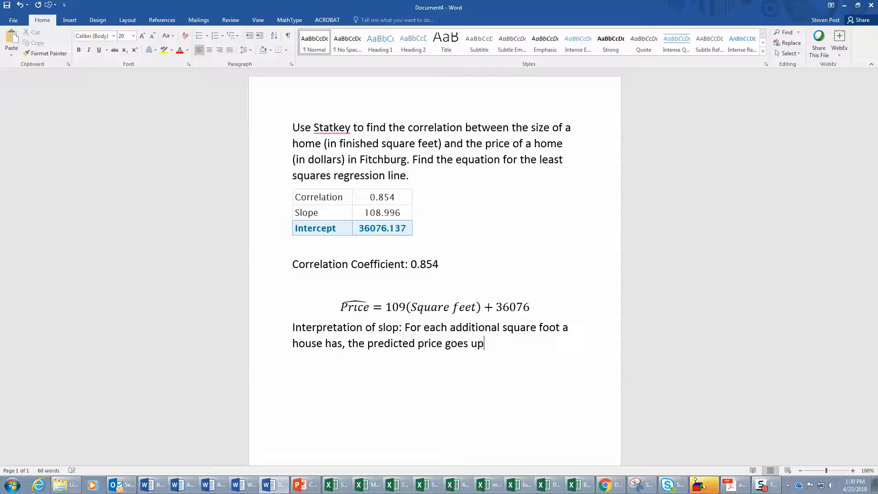
{"action": "type", "text": " by $109."}
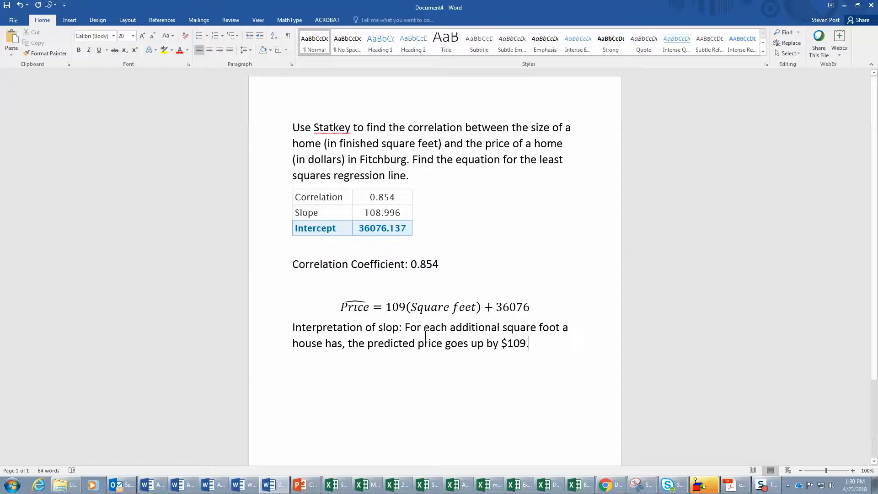
- Correct "slop" to "slope" in the interpretation line and return to the end of the sentence
{"action": "left_click", "coordinate": [400, 328]}
{"action": "type", "text": "e"}
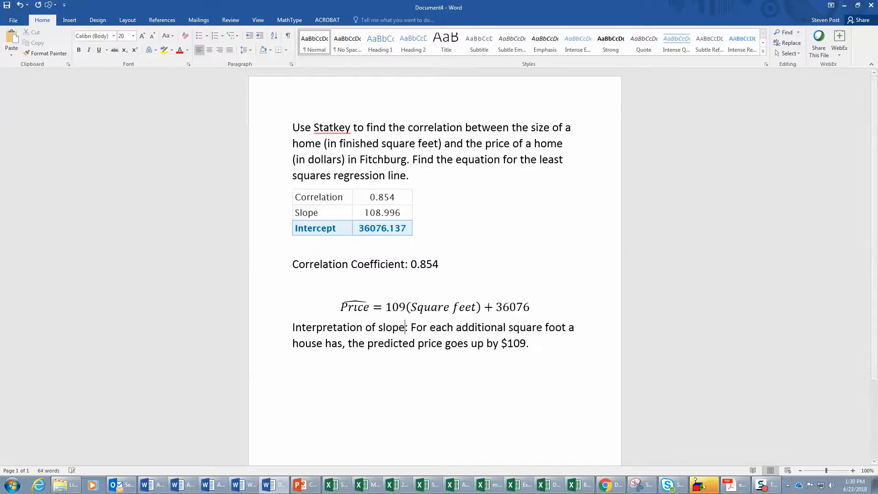
{"action": "left_click", "coordinate": [545, 341]}
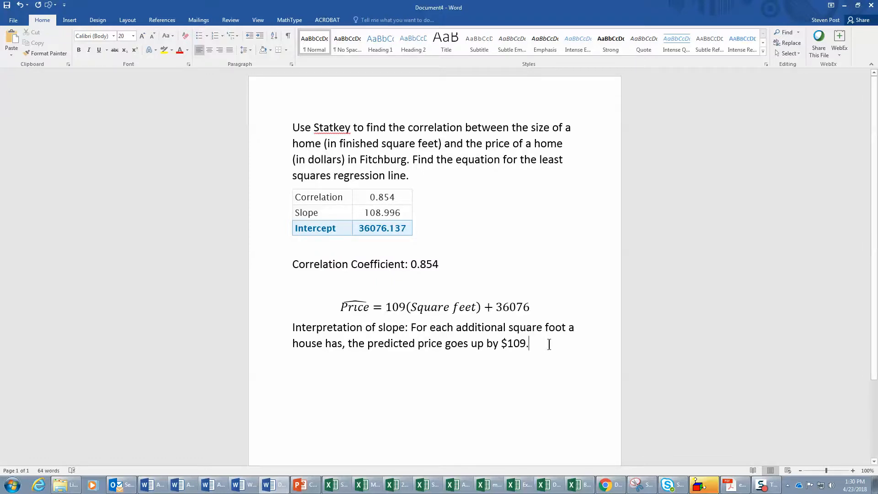